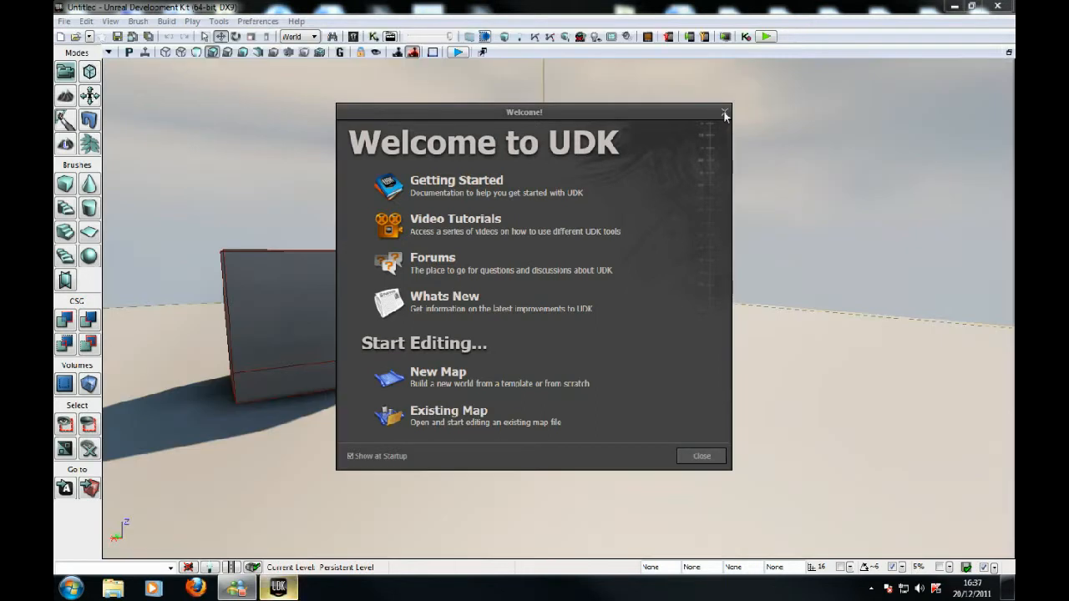
Dismiss the welcome window and create a new map from the Blank Map template.
left_click(722, 111)
left_click(63, 21)
left_click(77, 48)
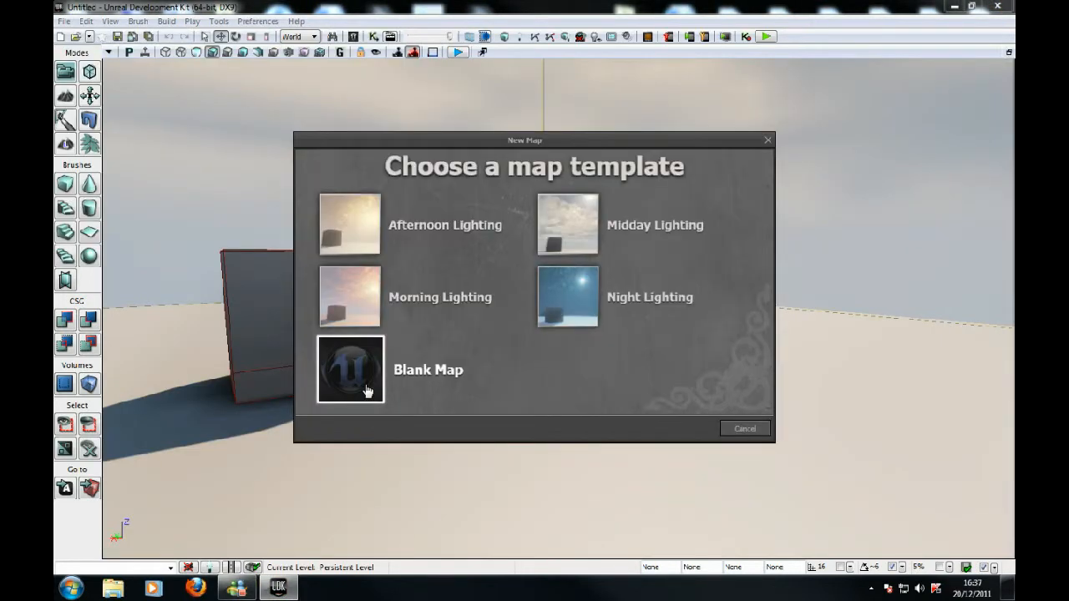
left_click(365, 388)
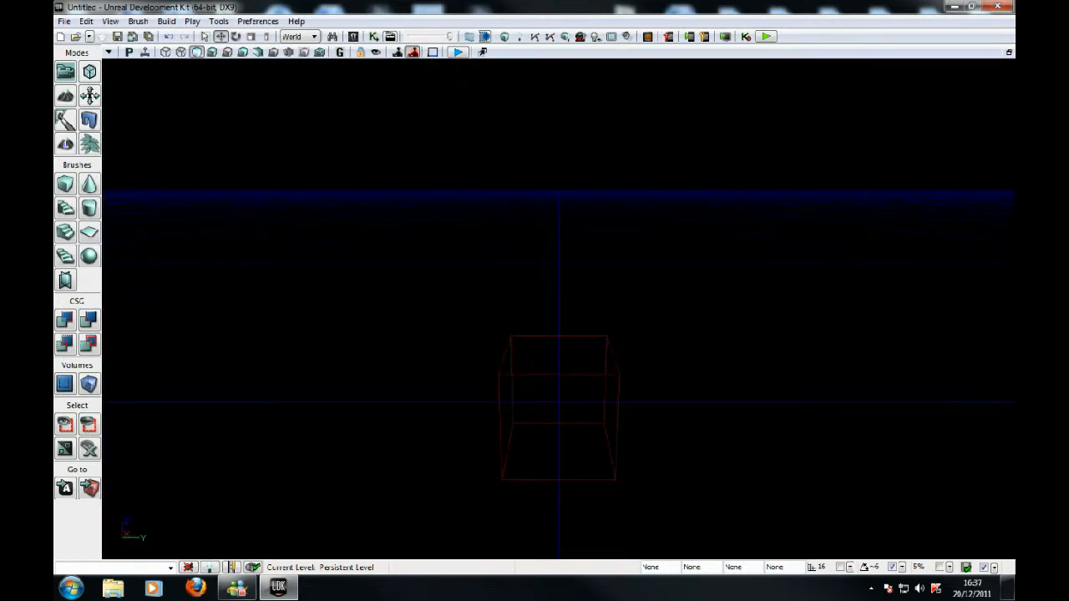
mouse_move(1068, 53)
left_mouse_down()
mouse_move(609, 52)
mouse_move(506, 40)
mouse_move(1068, 35)
left_mouse_up()
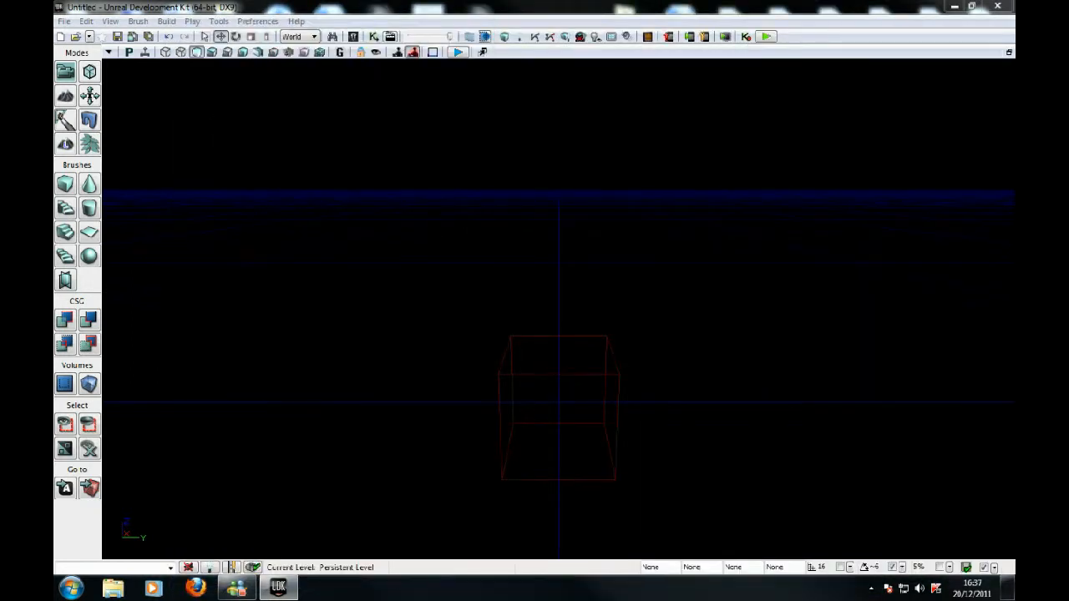
Resize the cube builder brush to X 1024, Y 1024 and Z 40.
right_click_drag(778, 309, 596, 272)
left_click(596, 272)
right_click(93, 186)
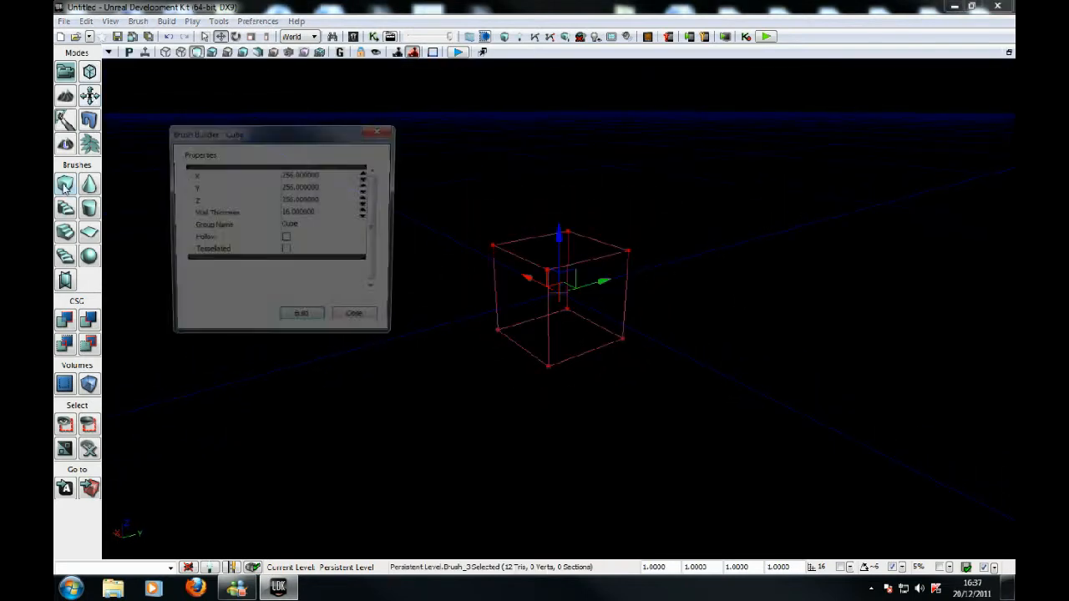
left_click(303, 178)
left_click_drag(297, 178, 256, 178)
type("1024")
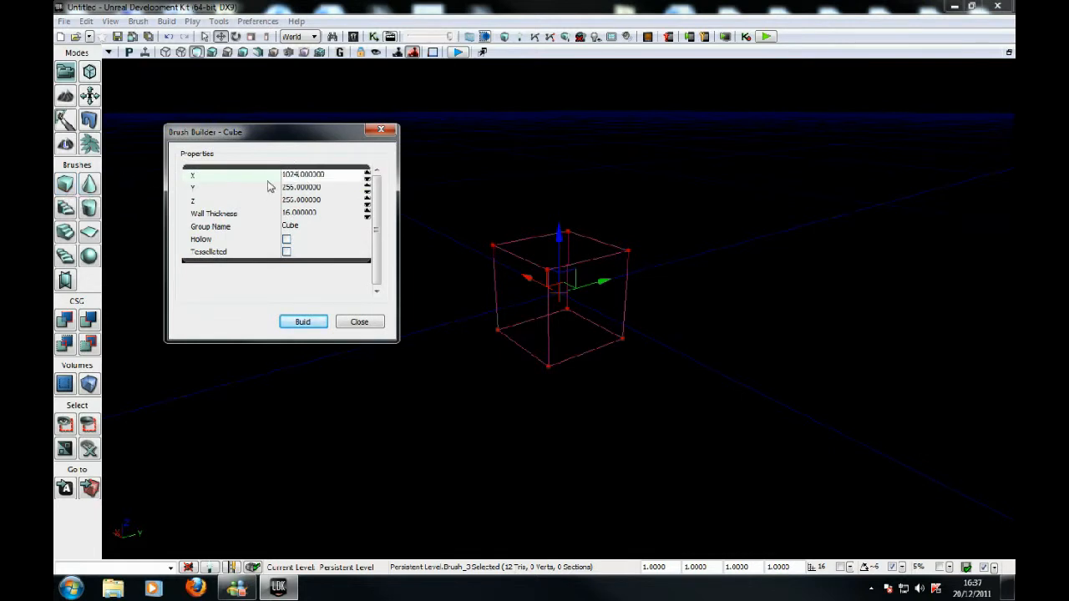
left_click(293, 189)
mouse_move(295, 189)
left_mouse_down()
mouse_move(280, 189)
mouse_move(291, 201)
mouse_move(270, 203)
left_mouse_up()
type("1024")
left_click(285, 201)
type("40")
left_click(293, 188)
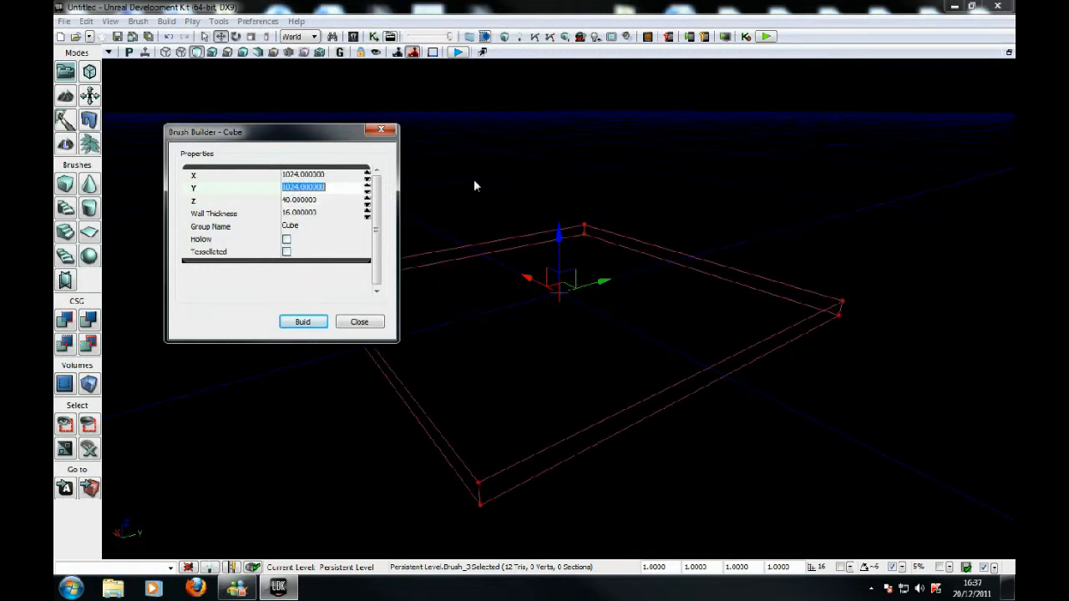
left_click(384, 133)
Add the flat builder brush to the level as CSG geometry, and move the builder brush away from the new floor.
right_click_drag(427, 224, 439, 242)
scroll(245, 300, "down", 4)
scroll(246, 301, "up", 1)
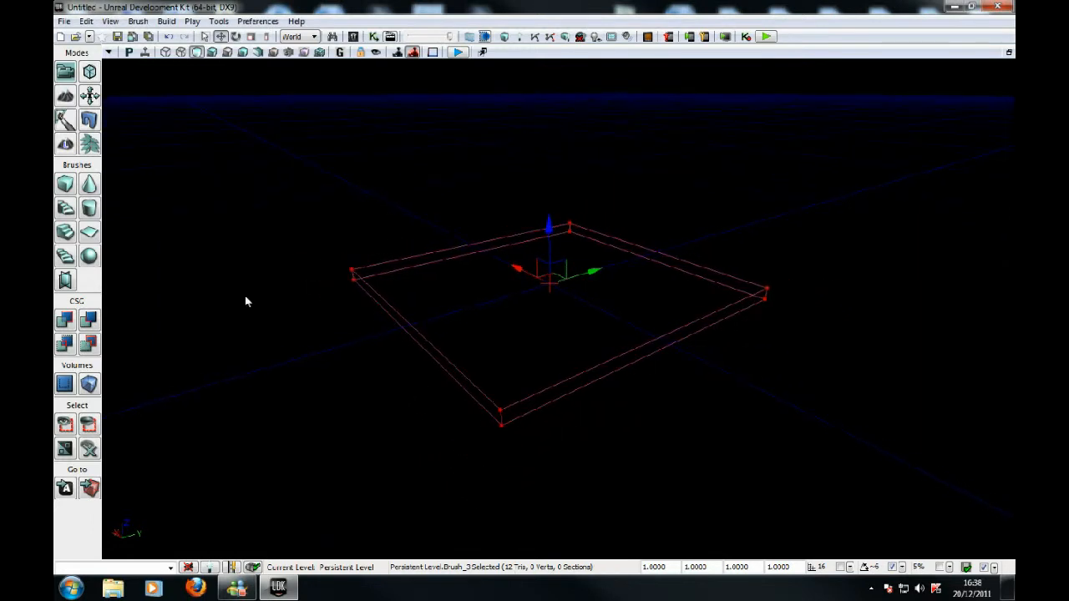
left_click(66, 321)
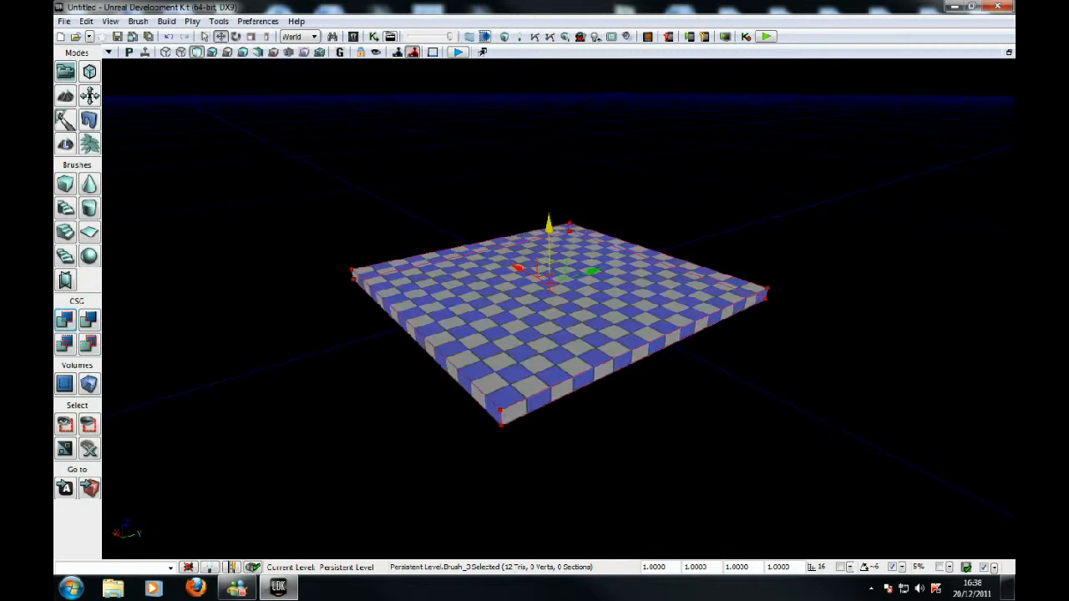
left_click_drag(592, 272, 864, 190)
mouse_move(703, 256)
right_mouse_down()
mouse_move(738, 226)
mouse_move(852, 220)
mouse_move(817, 222)
mouse_move(756, 260)
mouse_move(638, 268)
mouse_move(595, 188)
mouse_move(384, 188)
mouse_move(778, 188)
mouse_move(622, 202)
right_mouse_up()
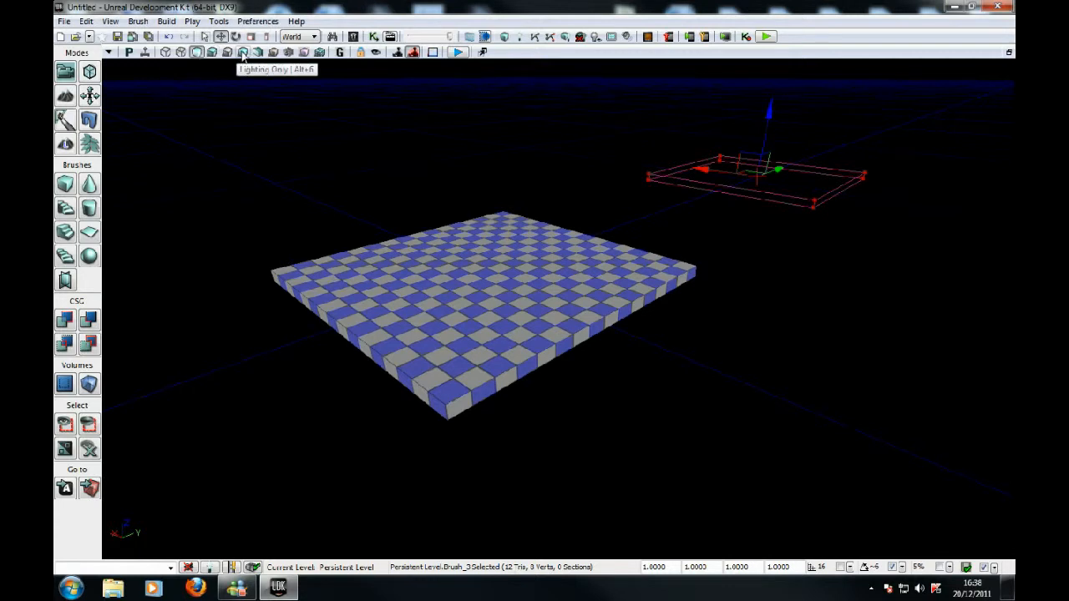
Switch the viewport to Lit mode and place two point lights above opposite sides of the floor.
left_click(212, 52)
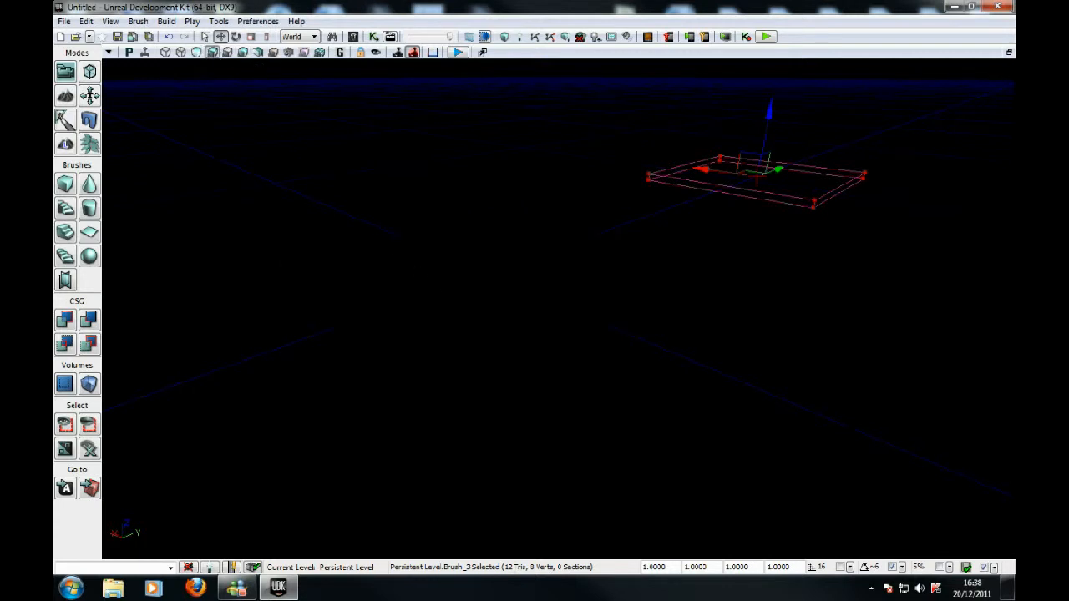
key("l")
left_click(466, 298)
left_click_drag(462, 255, 458, 190)
left_click_drag(507, 234, 622, 194)
left_click_drag(591, 138, 423, 215)
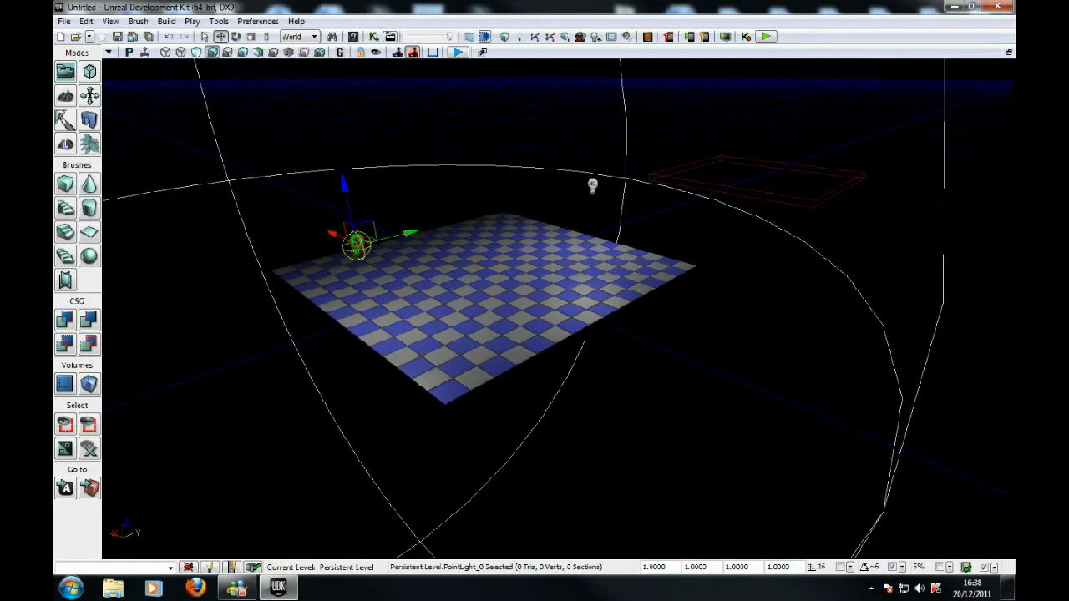
In wireframe view, use Geometry Mode to pull the vertex pairs at two opposite corners of the floor brush inward.
left_click(167, 52)
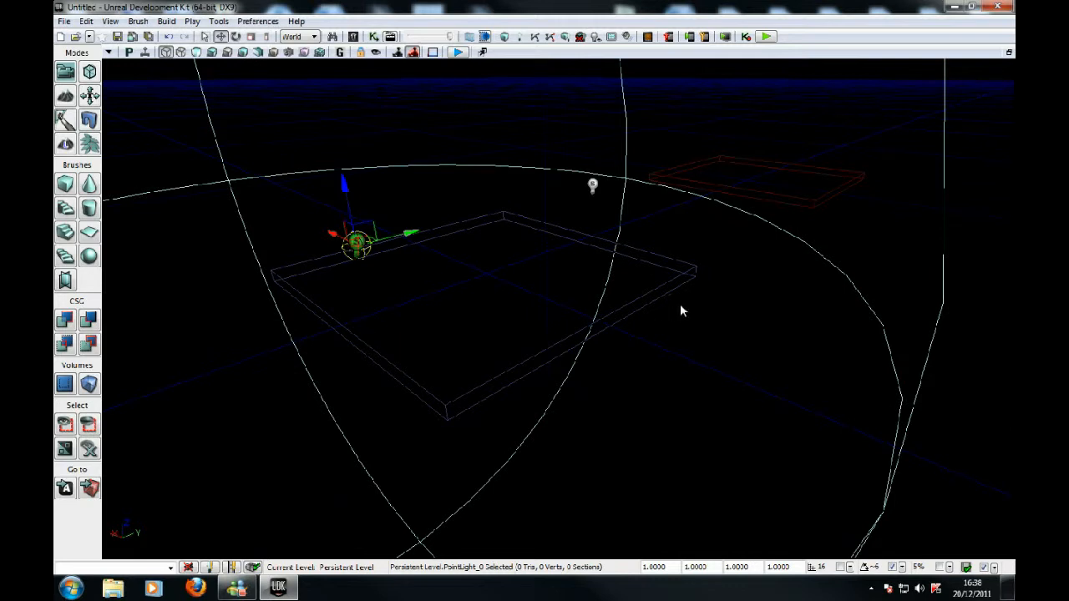
left_click(356, 250)
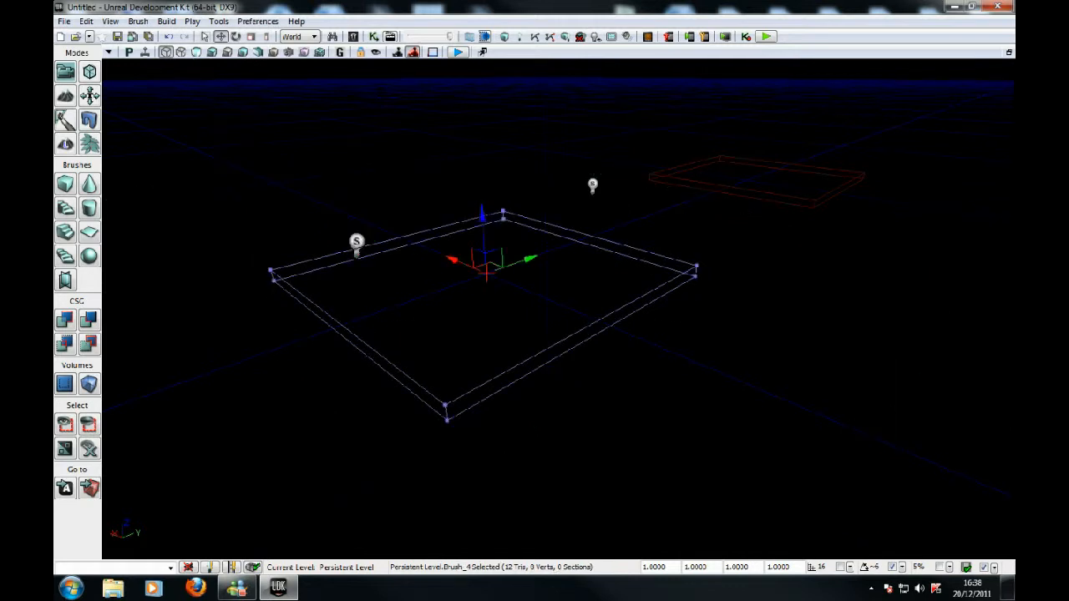
left_click(88, 73)
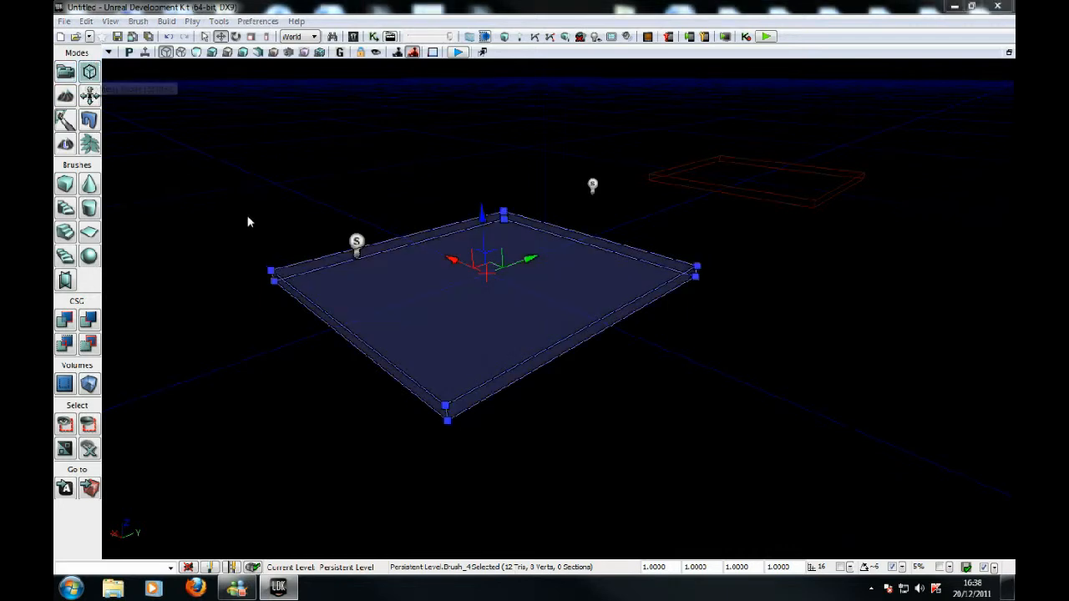
left_click_drag(217, 241, 281, 322, "ctrl+alt")
left_click_drag(331, 267, 408, 244)
left_click_drag(329, 243, 388, 281)
left_click_drag(733, 241, 660, 303, "ctrl+alt")
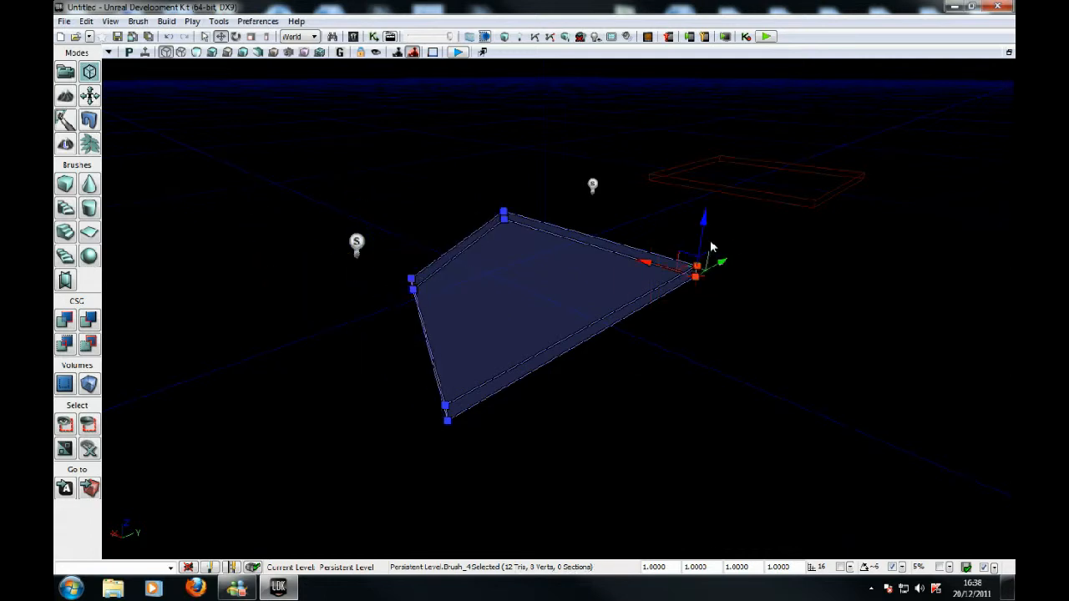
mouse_move(716, 261)
left_mouse_down()
mouse_move(608, 334)
mouse_move(542, 358)
left_mouse_up()
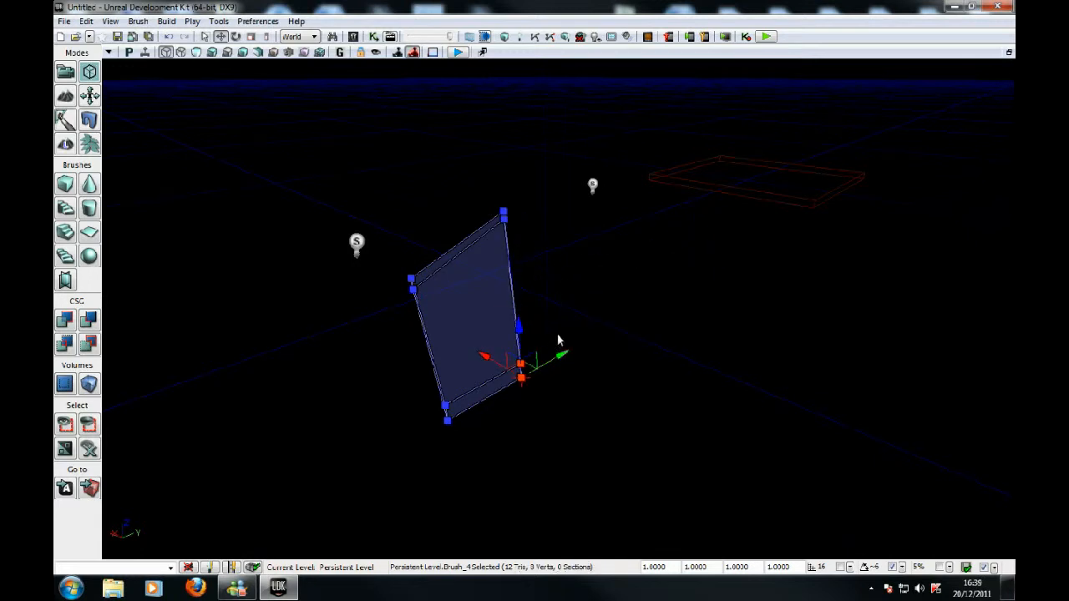
Return the viewport to Lit mode and deselect the floor brush.
left_click(216, 53)
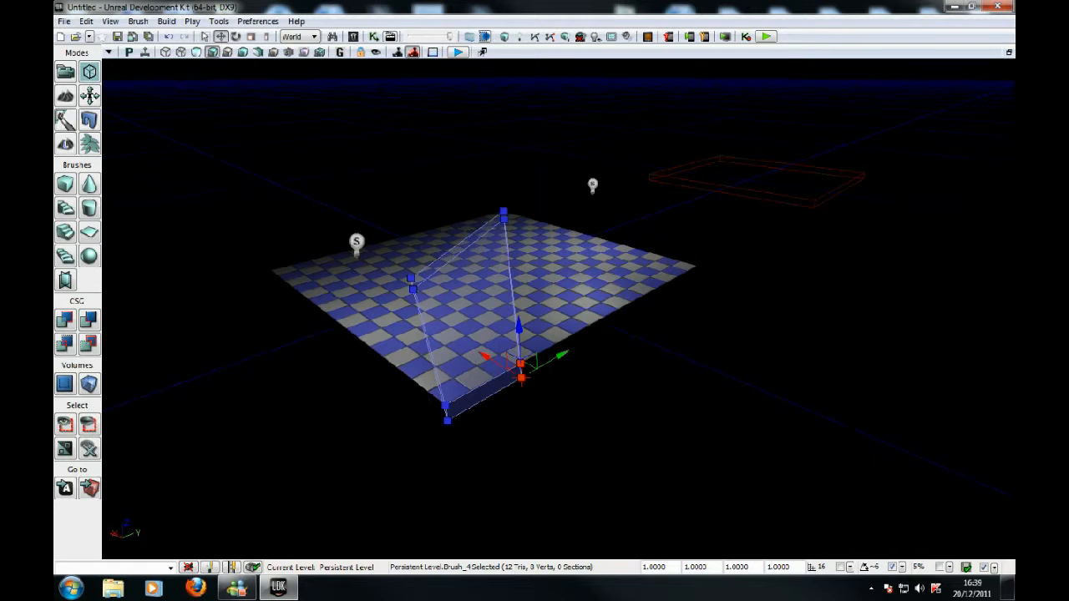
scroll(558, 309, "up", 1)
scroll(662, 237, "down", 2)
left_click(662, 237)
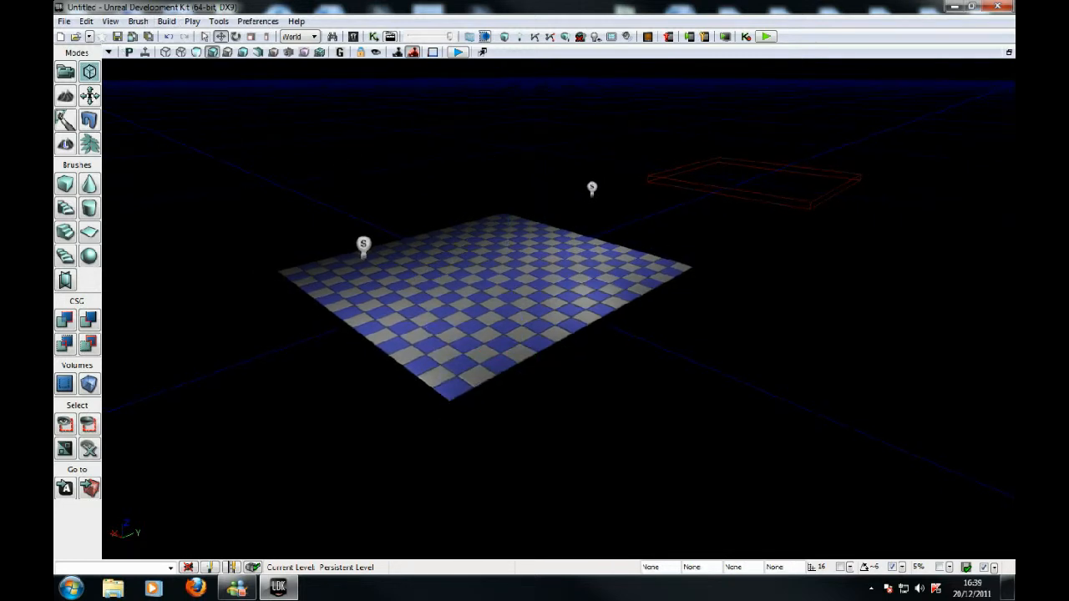
Add a PlayerStart actor near the middle of the floor, and switch the transform widget to rotation.
right_click(480, 339)
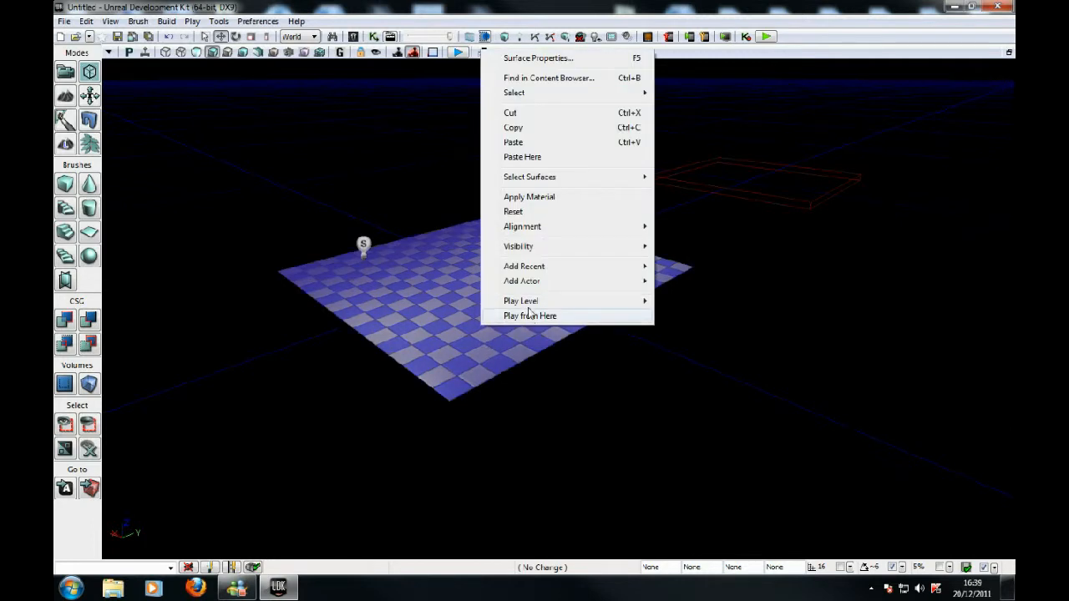
mouse_move(530, 284)
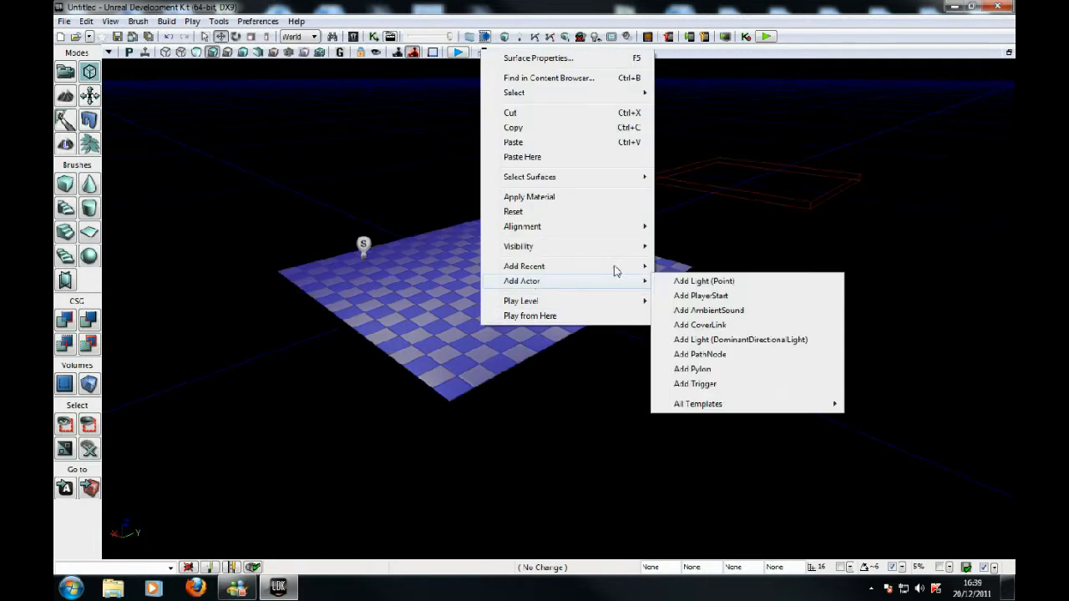
left_click(697, 296)
left_click(698, 296)
left_click(165, 52)
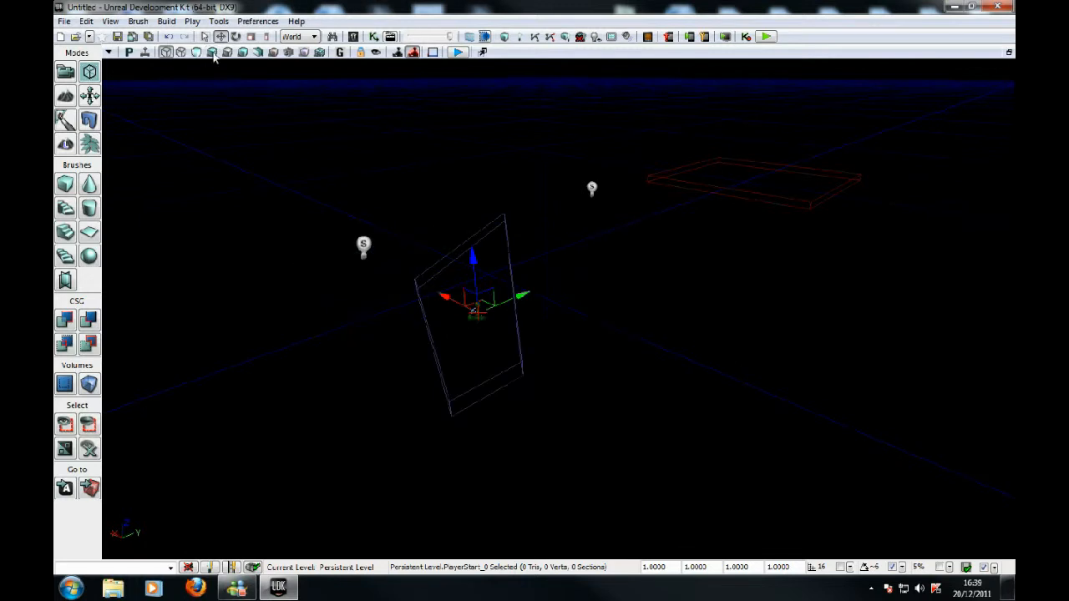
left_click(212, 52)
key("space")
mouse_move(490, 345)
left_mouse_down()
mouse_move(512, 342)
mouse_move(518, 353)
mouse_move(477, 356)
mouse_move(489, 354)
left_mouse_up()
left_click(646, 353)
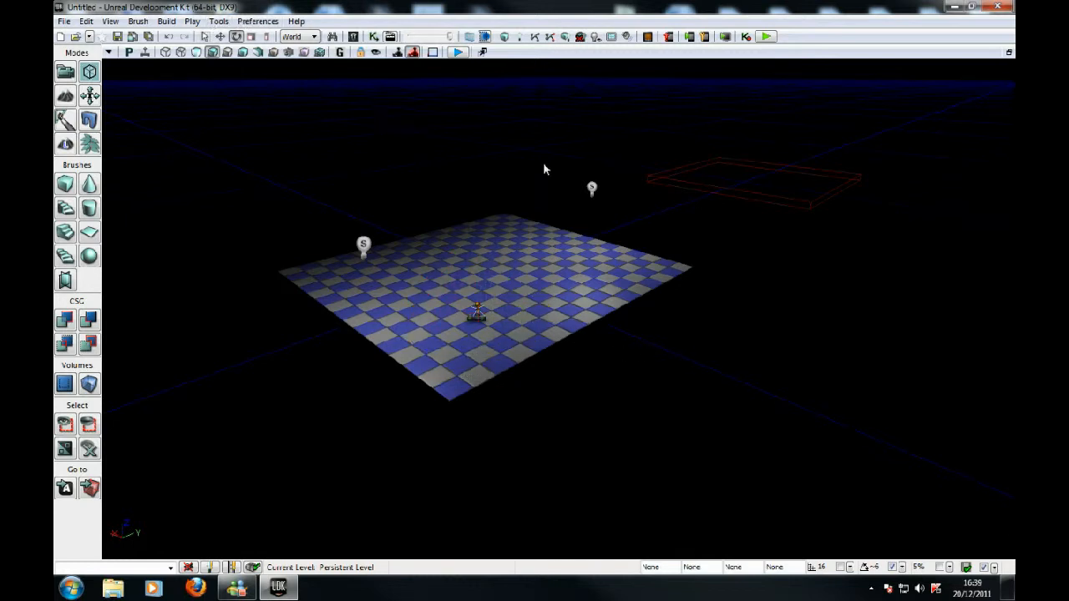
Set the light color of the point light at the far side of the floor to light red (R 255, G 171, B 172).
double_click(591, 187)
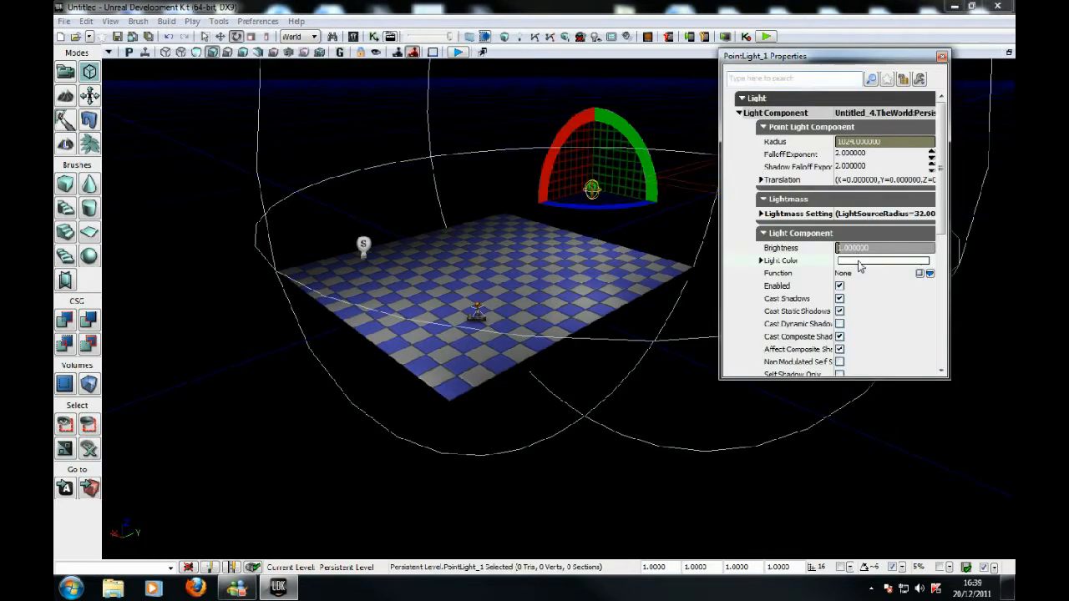
left_click(861, 261)
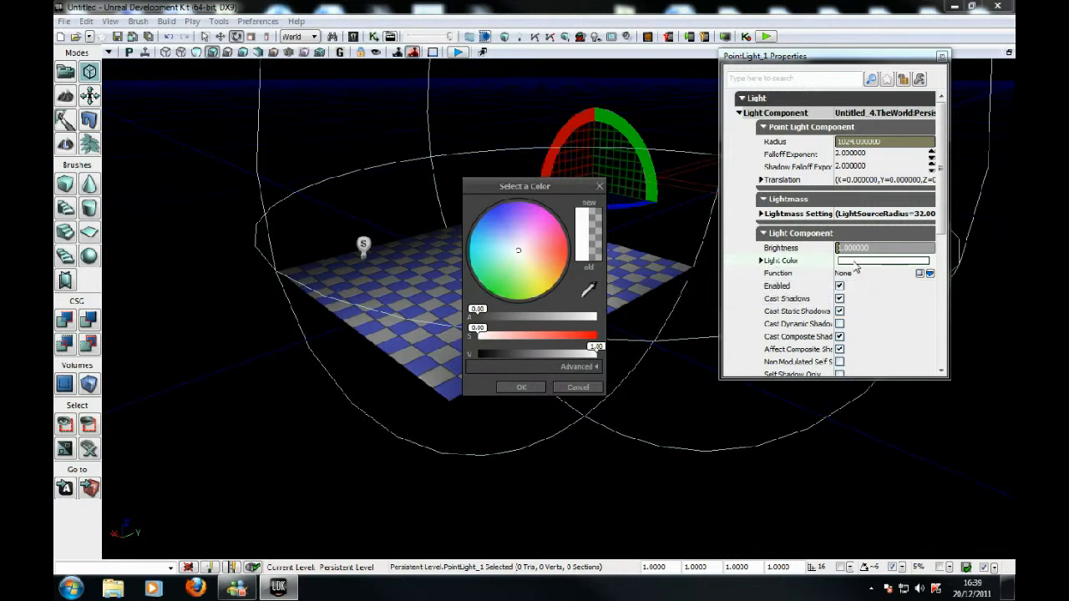
left_click(760, 261)
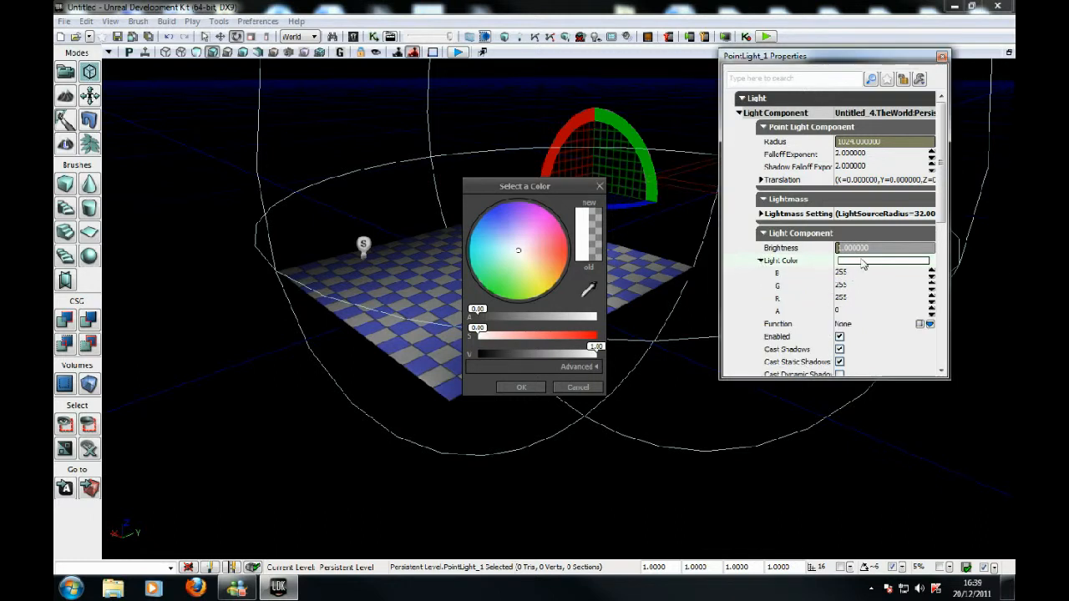
left_click(528, 241)
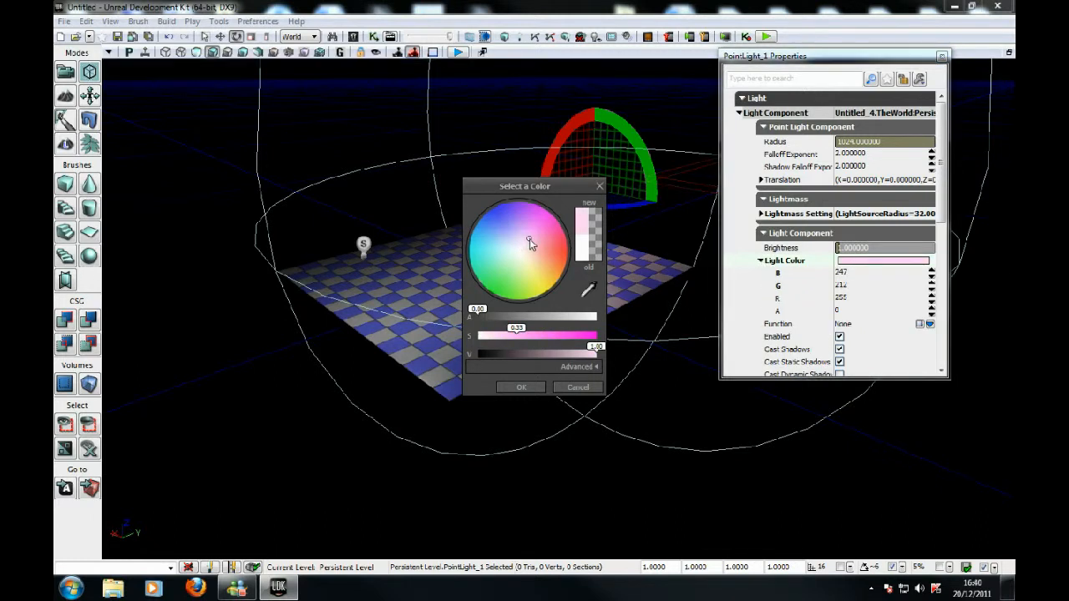
left_click(524, 235)
left_click(550, 247)
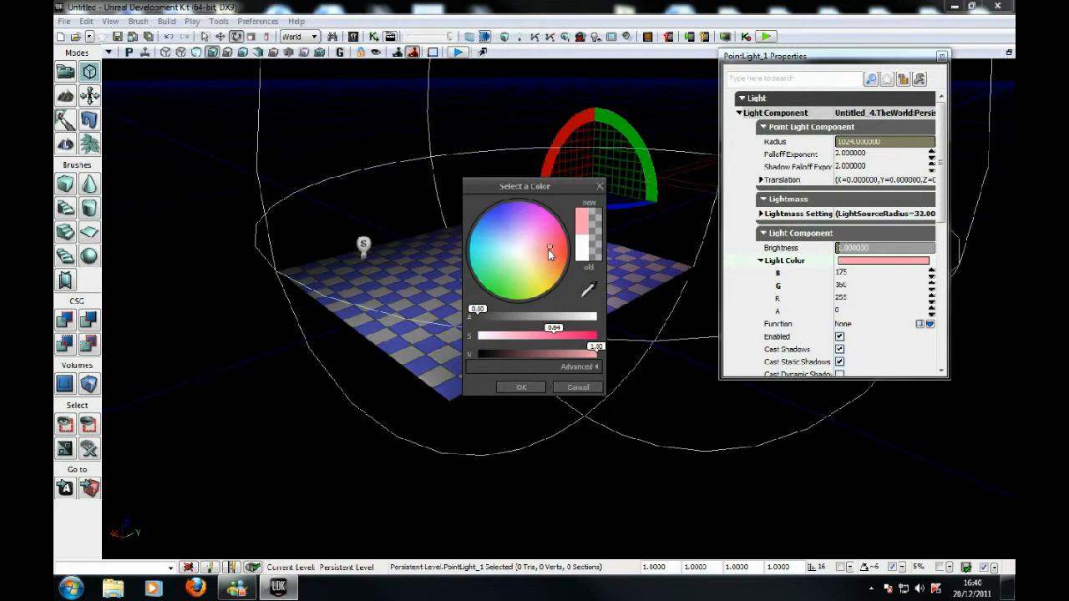
left_click(547, 251)
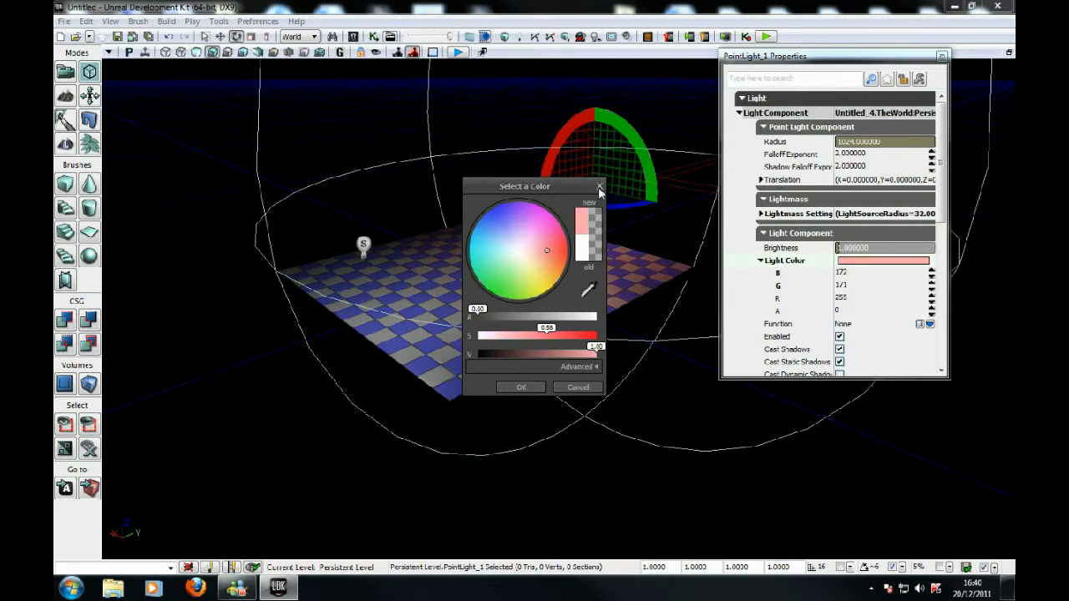
left_click(534, 388)
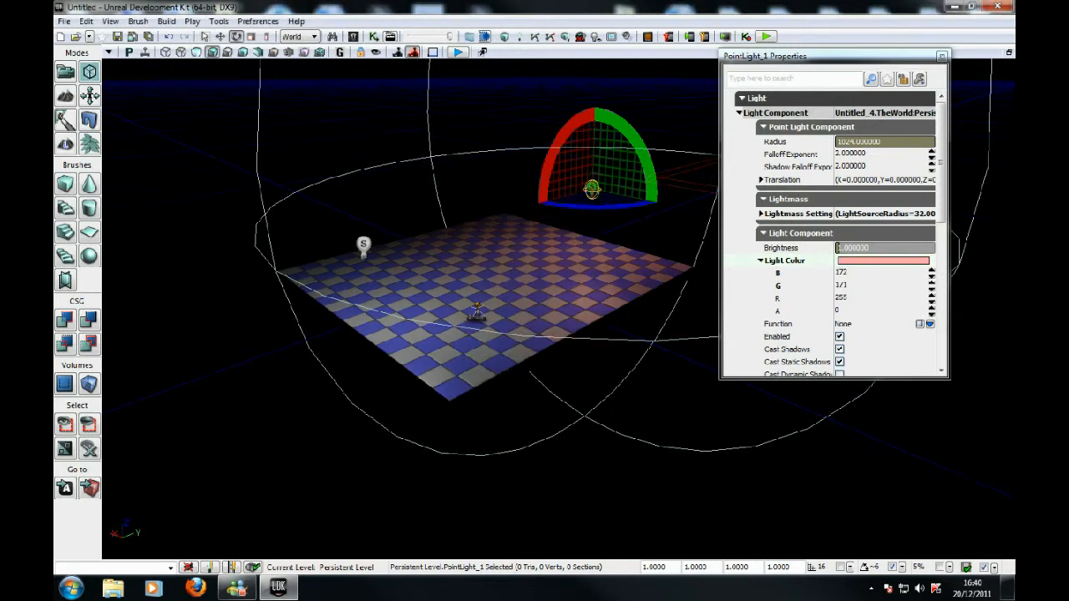
Set the other point light's color to pale green (R 164, G 255, B 196), and deselect it.
left_click(362, 244)
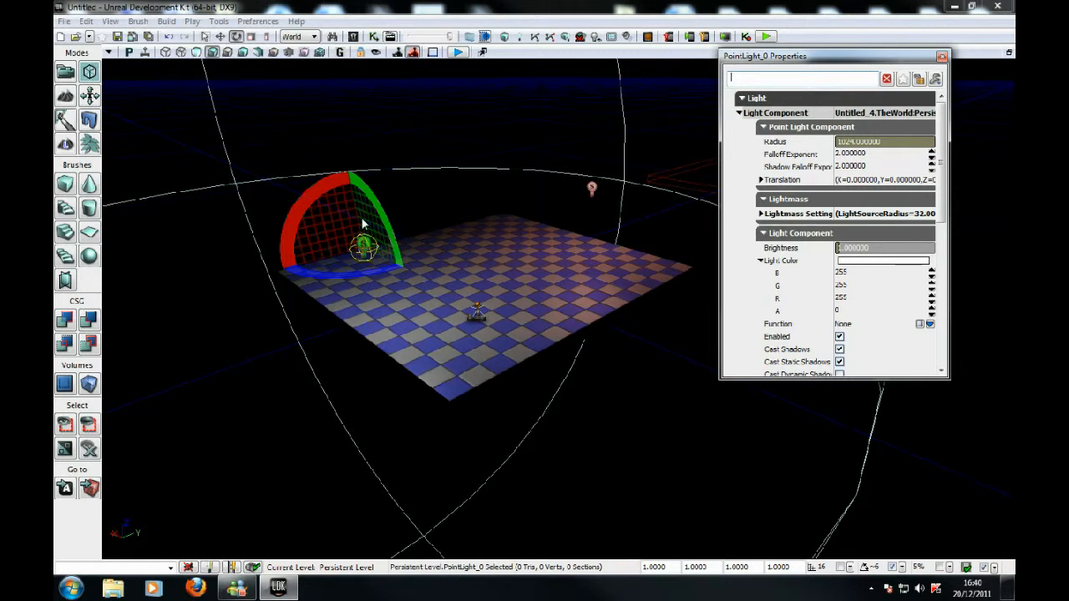
left_click(867, 266)
left_click_drag(538, 188, 200, 187)
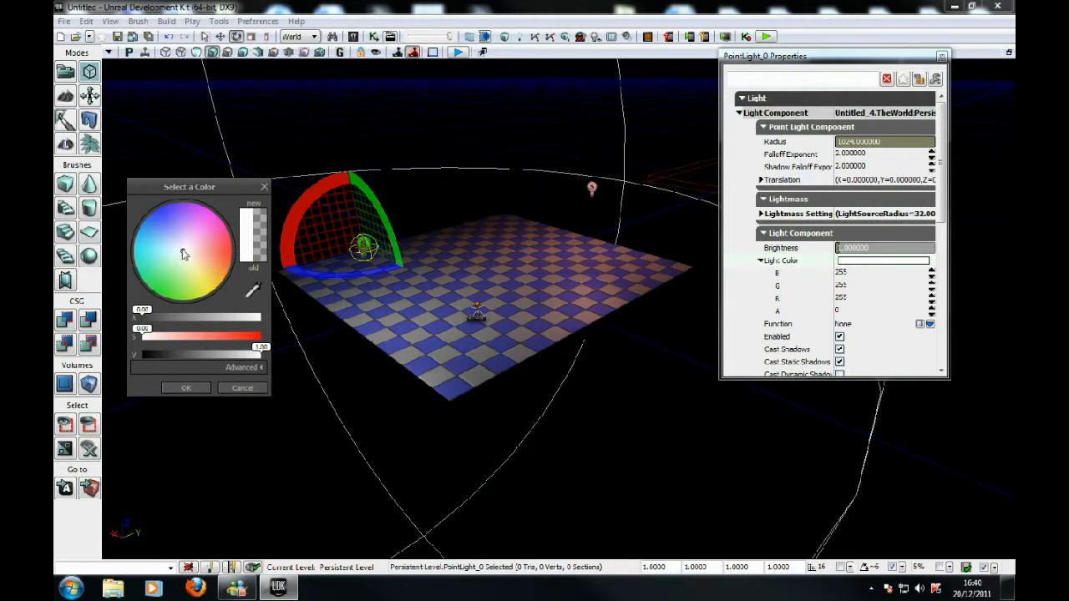
left_click(196, 274)
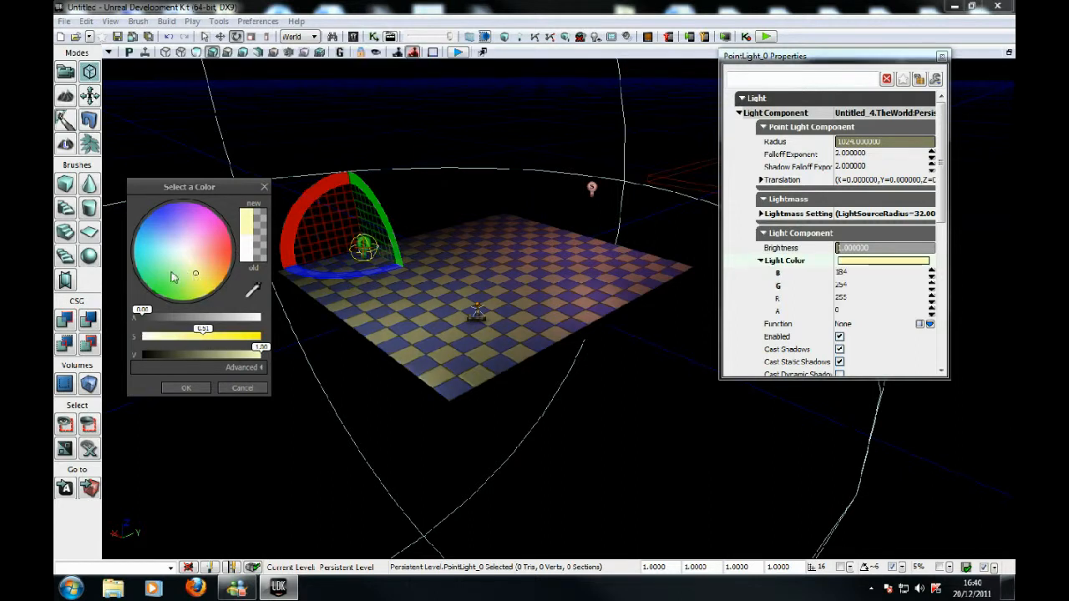
left_click(160, 274)
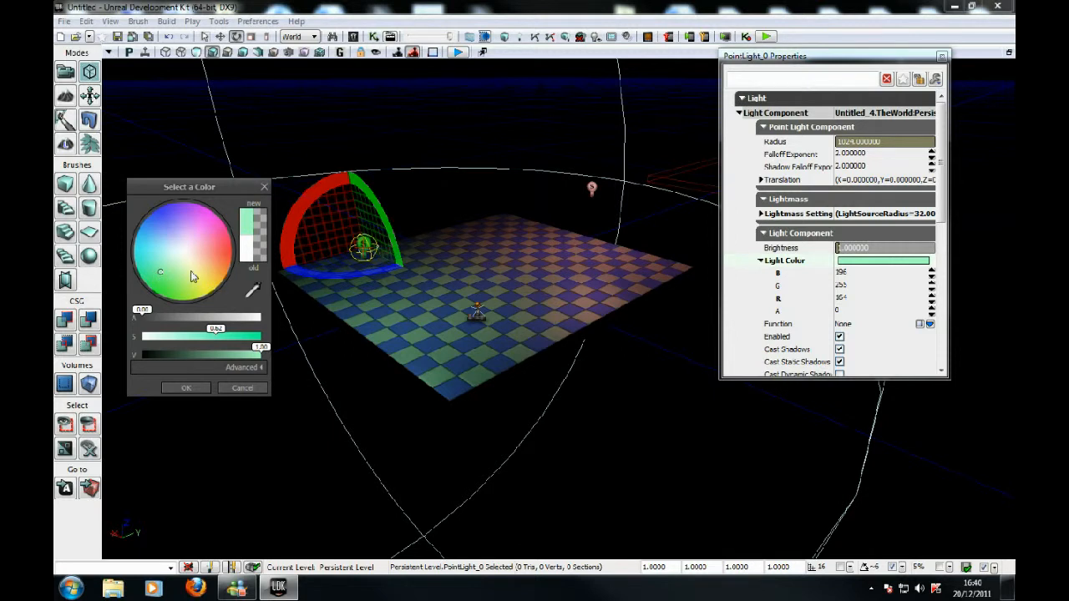
left_click(186, 389)
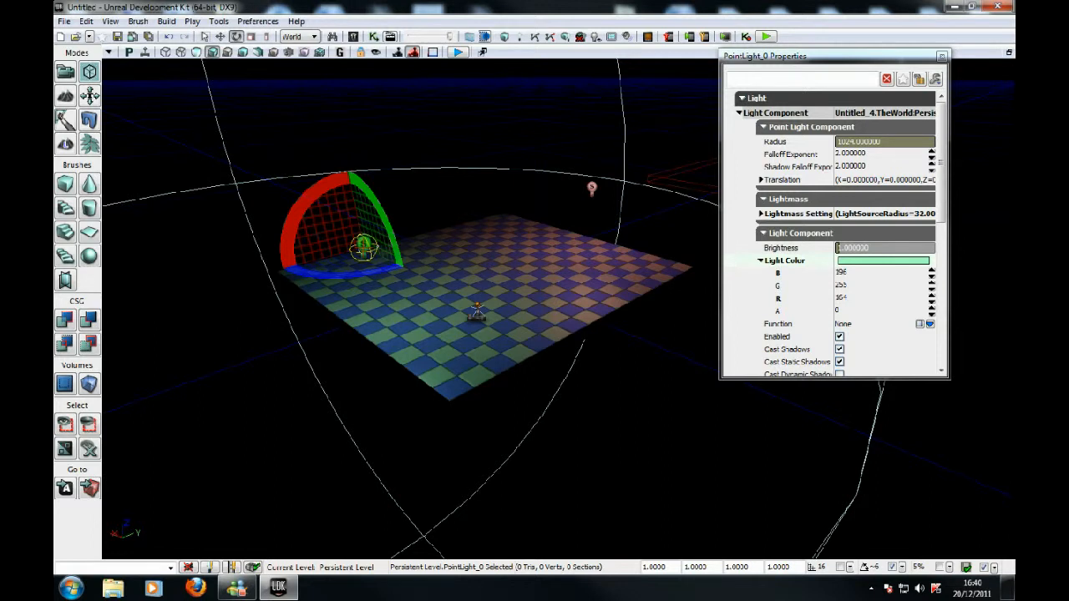
left_click(628, 338)
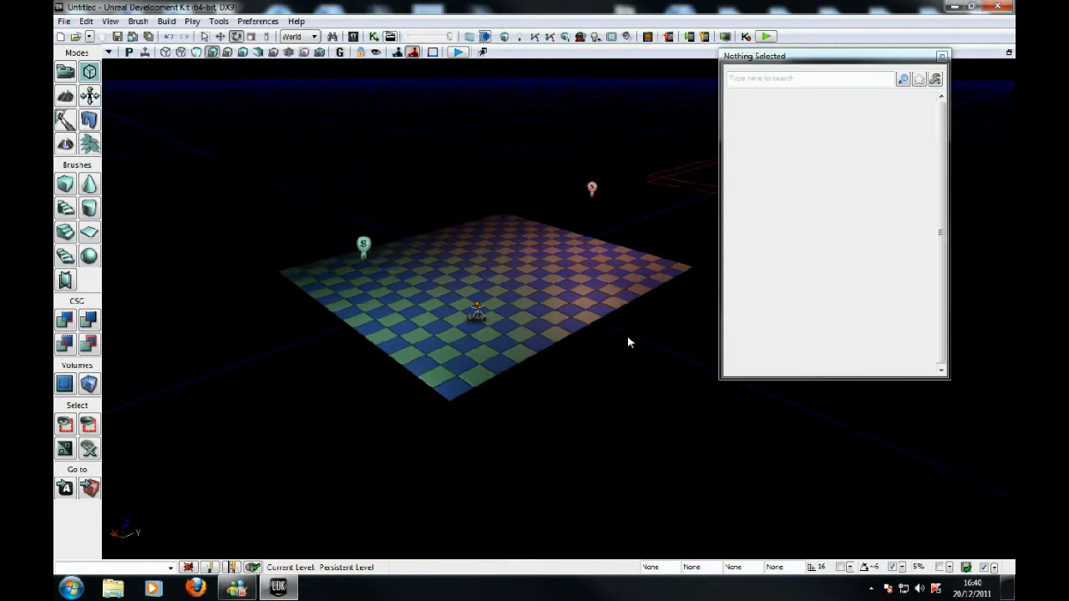
Close the empty properties window, build the level's lighting at Preview quality with Lightmass turned off, and close the map check report.
left_click(942, 56)
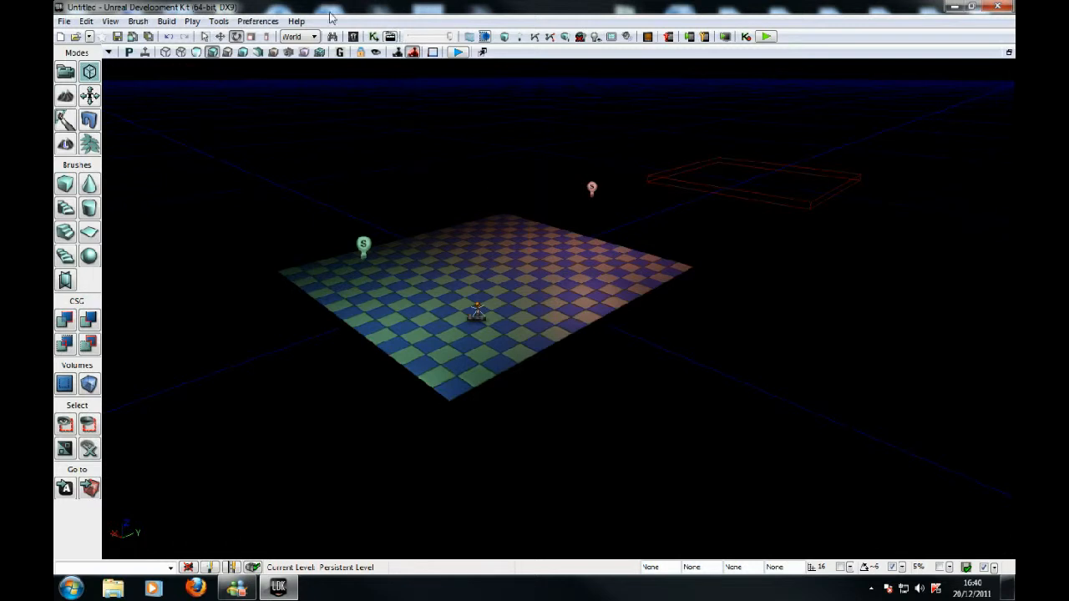
left_click(167, 21)
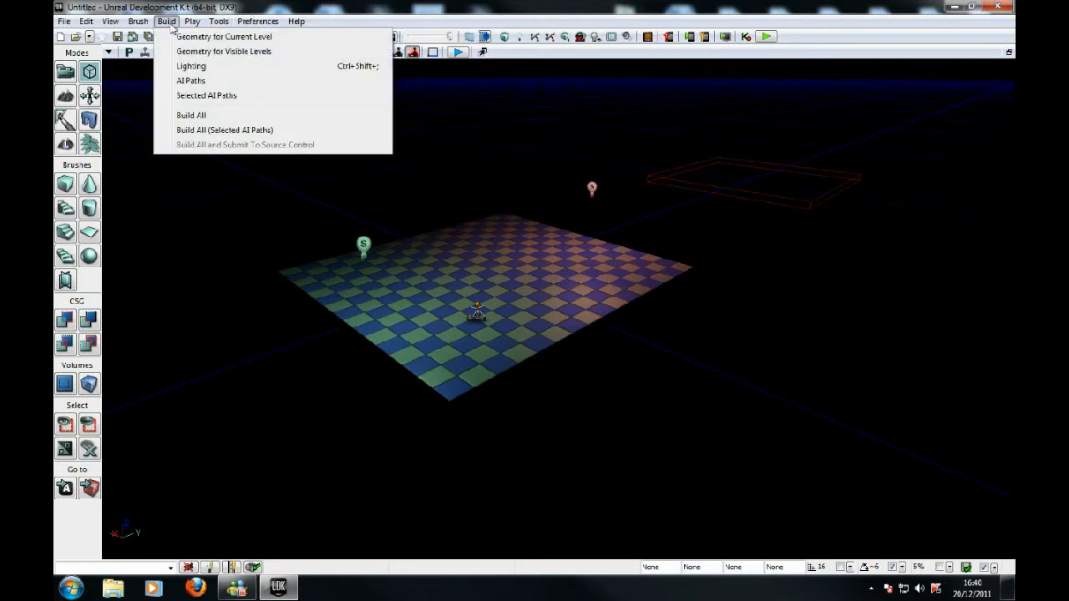
left_click(201, 66)
left_click(419, 391)
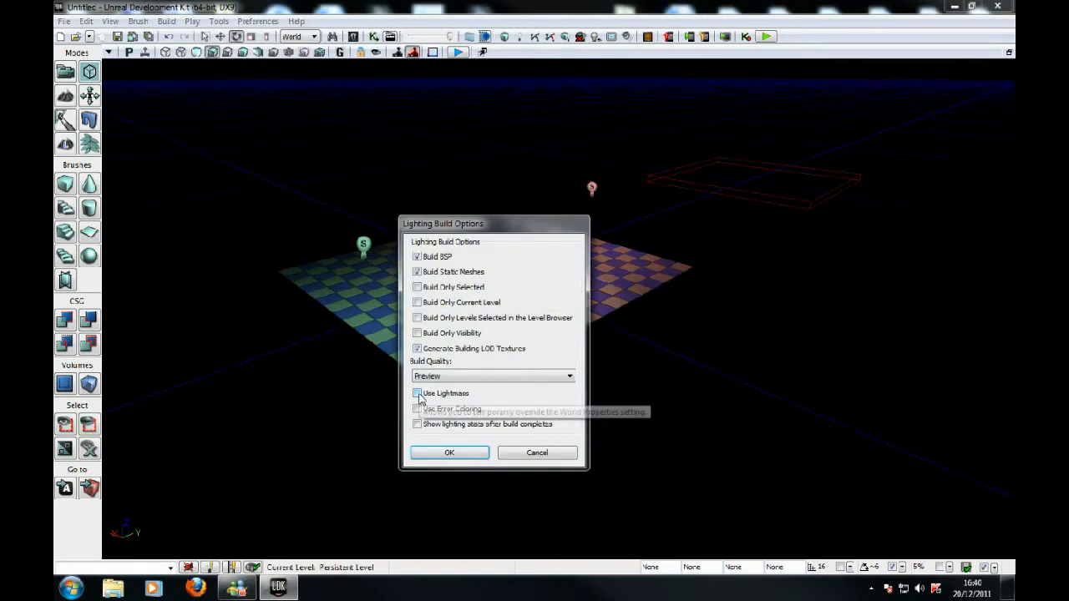
left_click(459, 451)
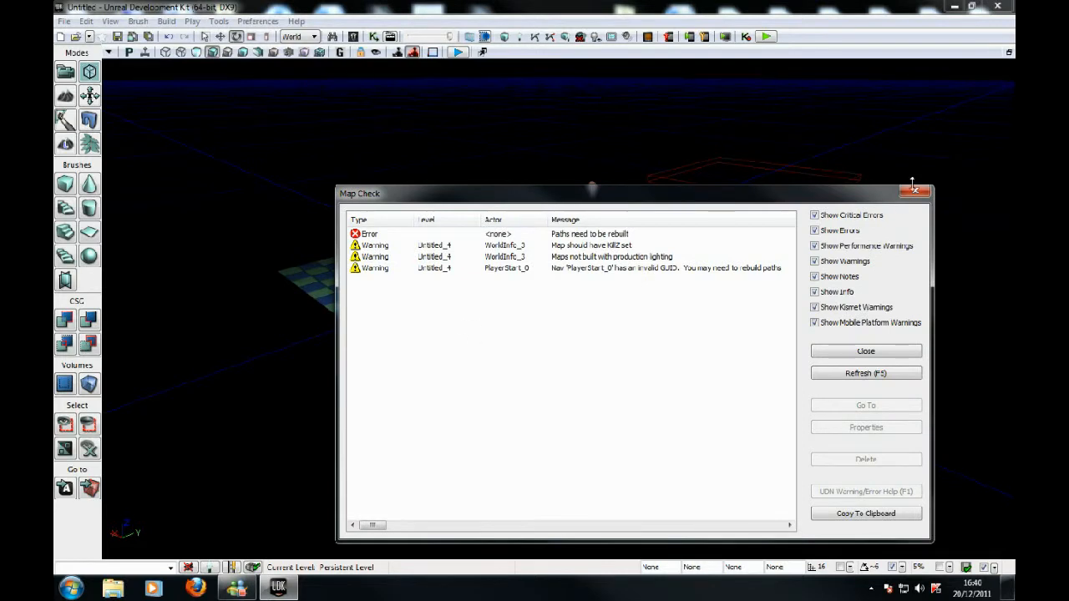
left_click(916, 193)
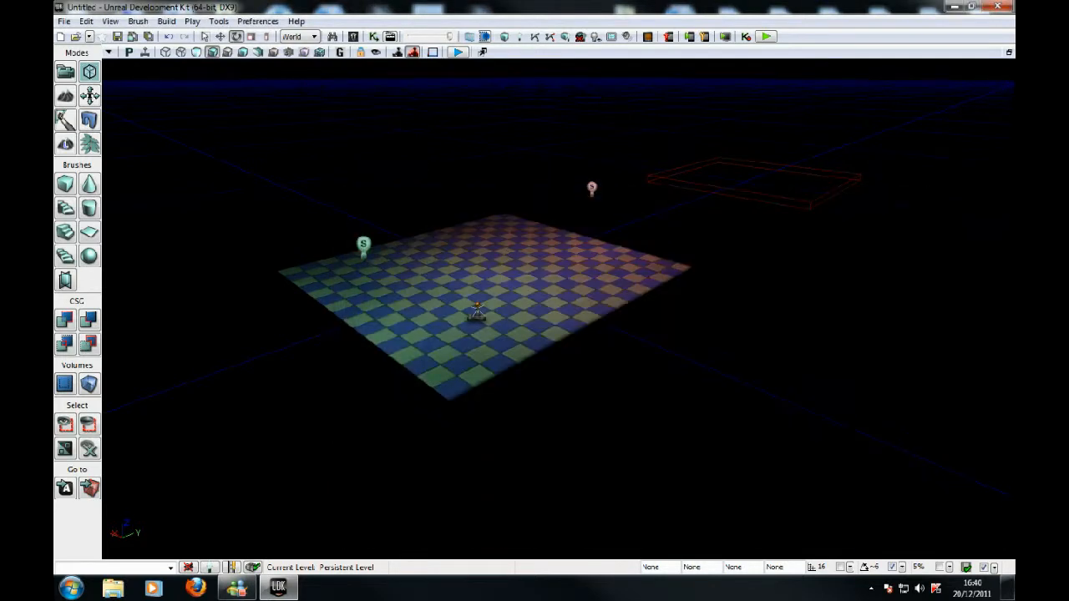
left_click(166, 21)
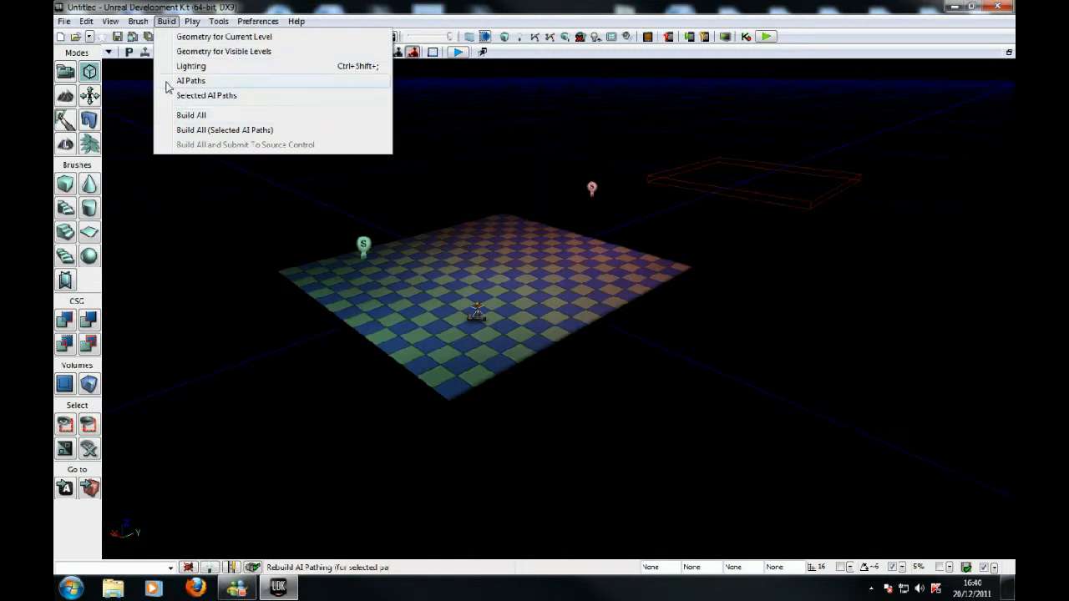
left_click(827, 337)
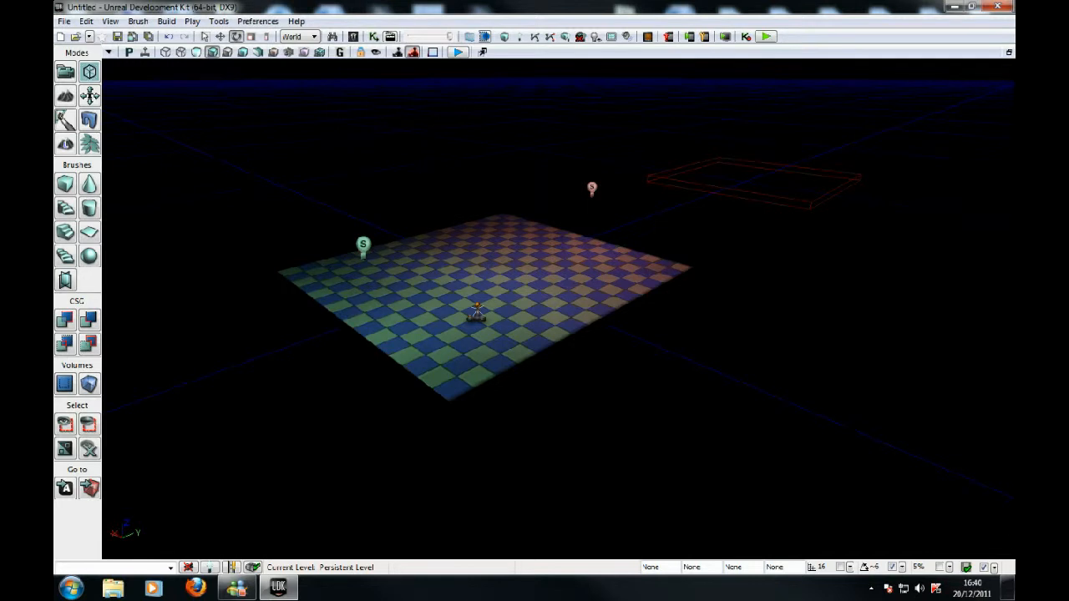
right_click(469, 339)
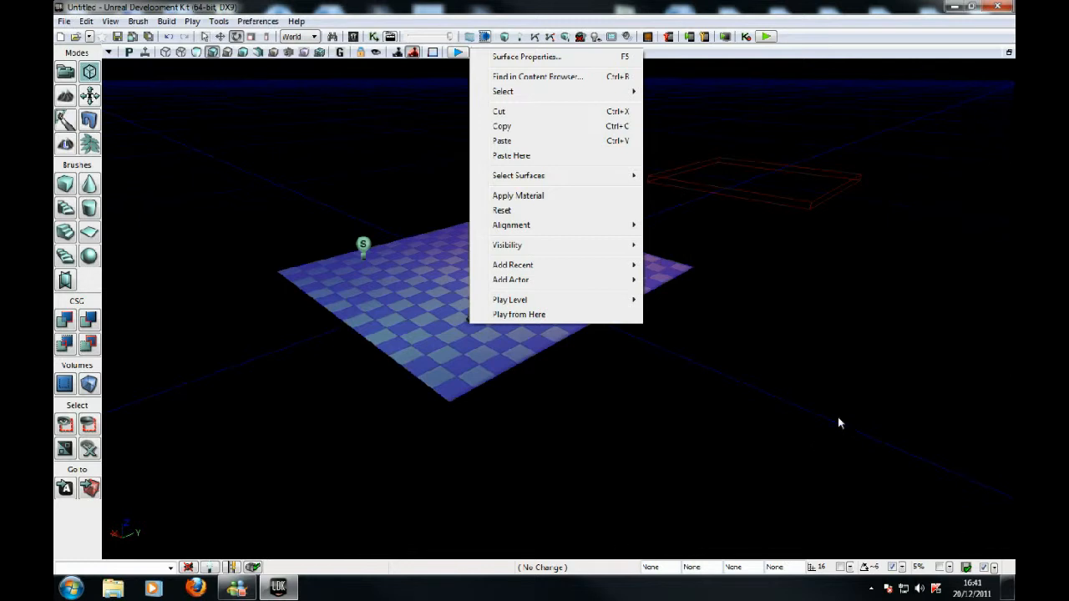
left_click(776, 290)
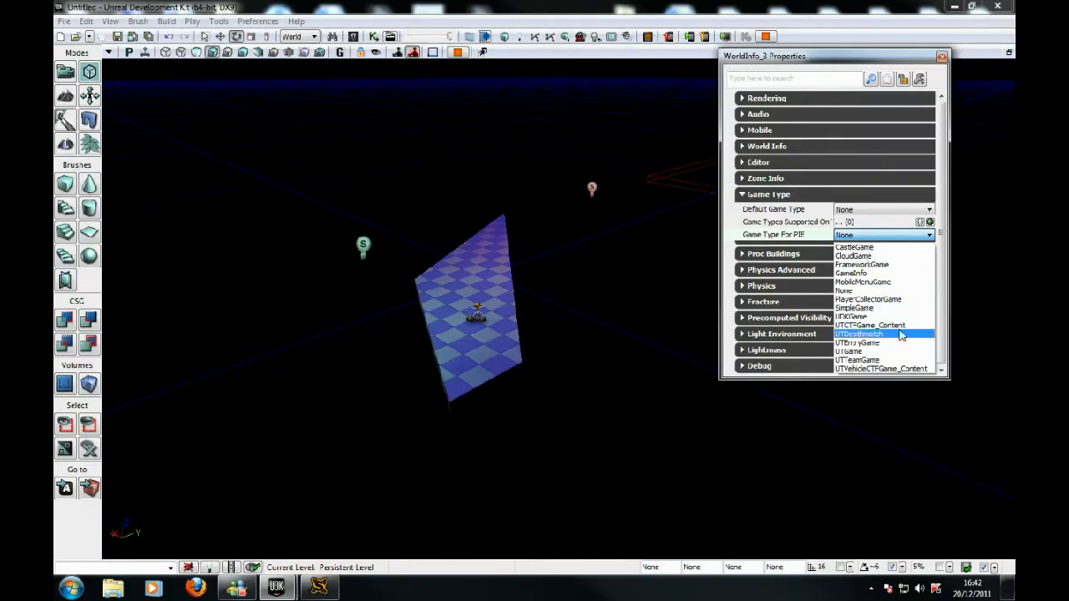
Set the world's Game Type For PIE to UTDeathmatch, close its properties, and switch to the running editor preview window.
left_click(900, 334)
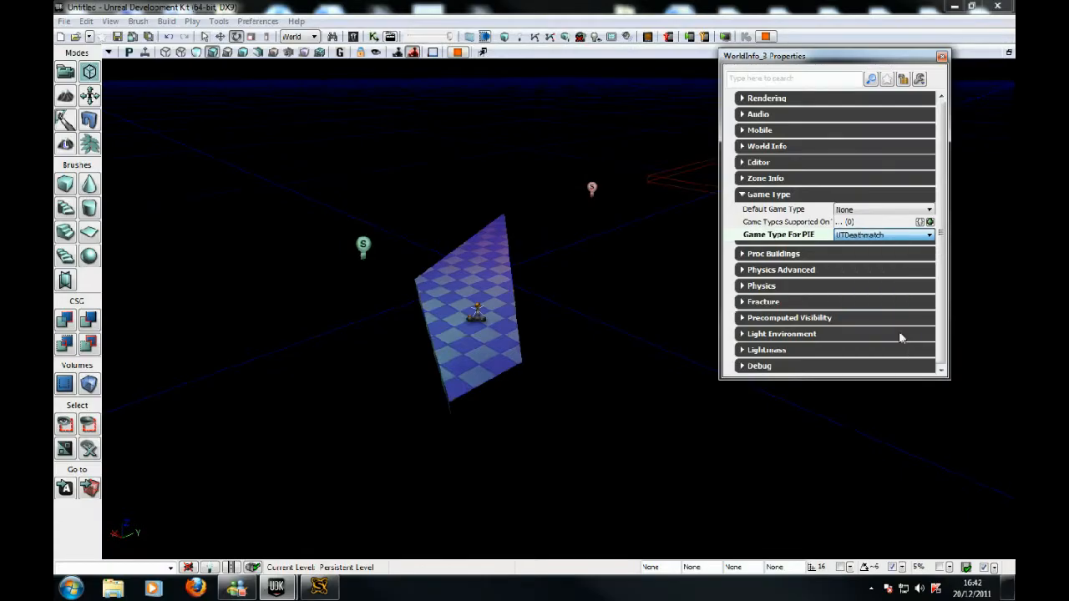
left_click(941, 57)
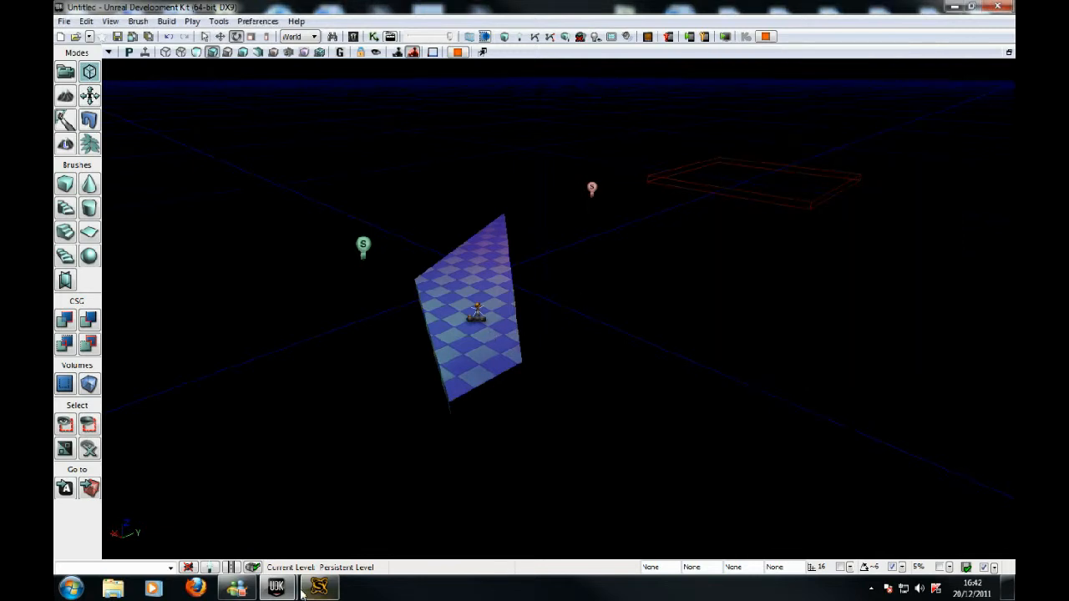
mouse_move(300, 579)
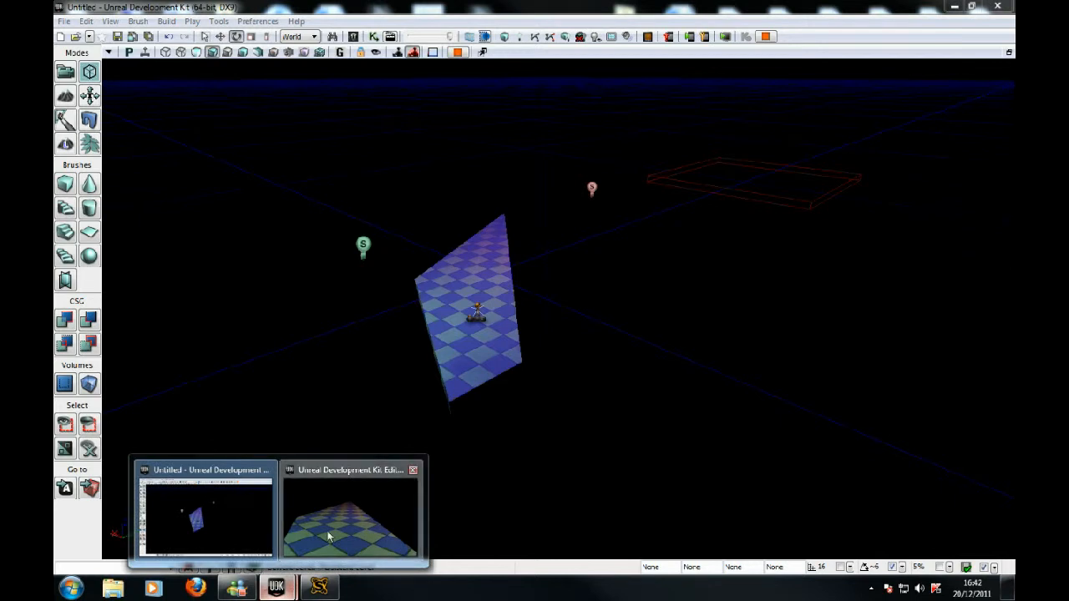
left_click(351, 511)
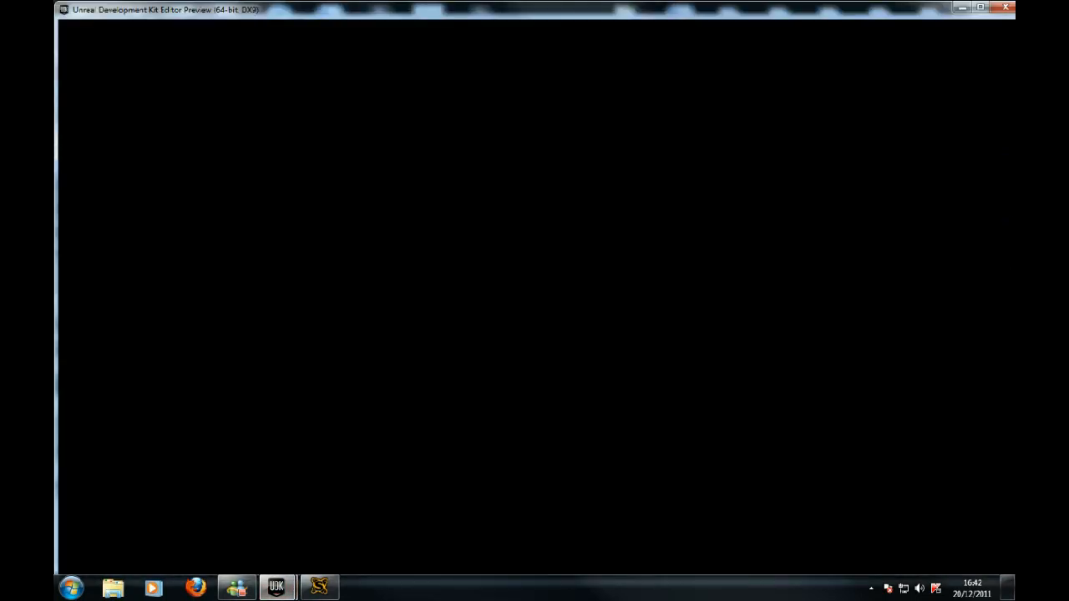